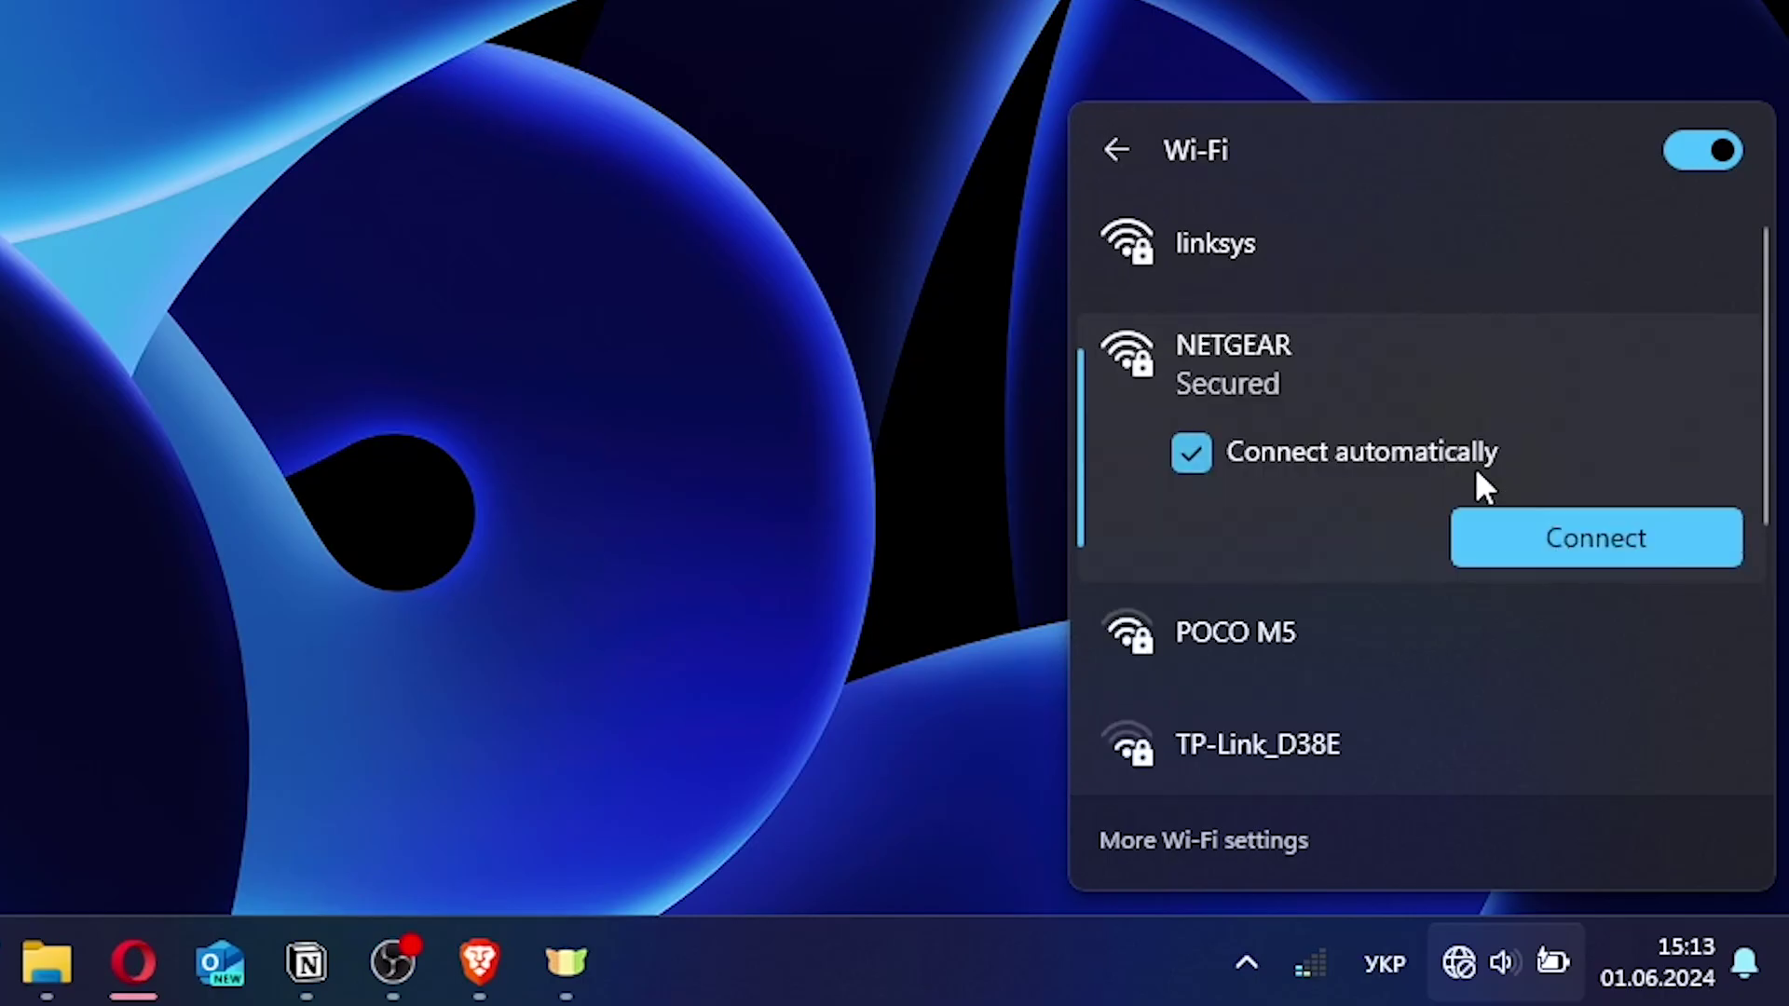
Connect to the NETGEAR Wi-Fi network using the saved network key
left_click(1536, 537)
left_click(1388, 579)
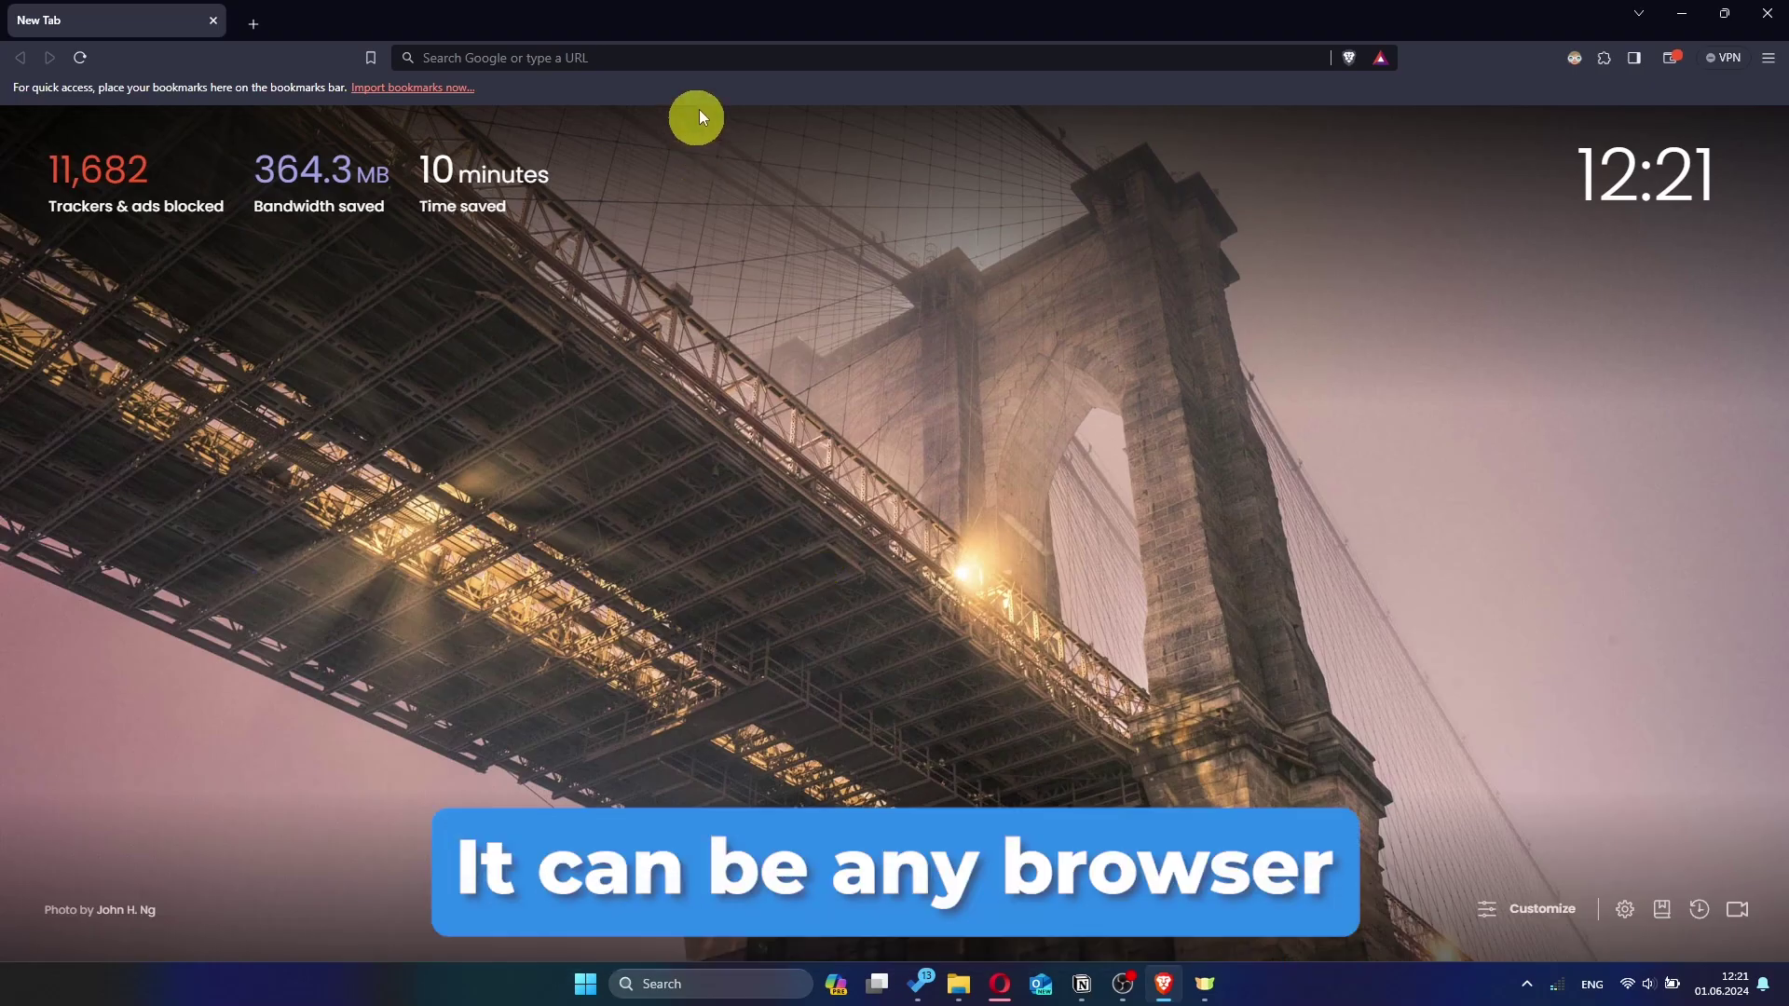
Focus Brave's address bar to enter routerlogin.com
left_click(707, 56)
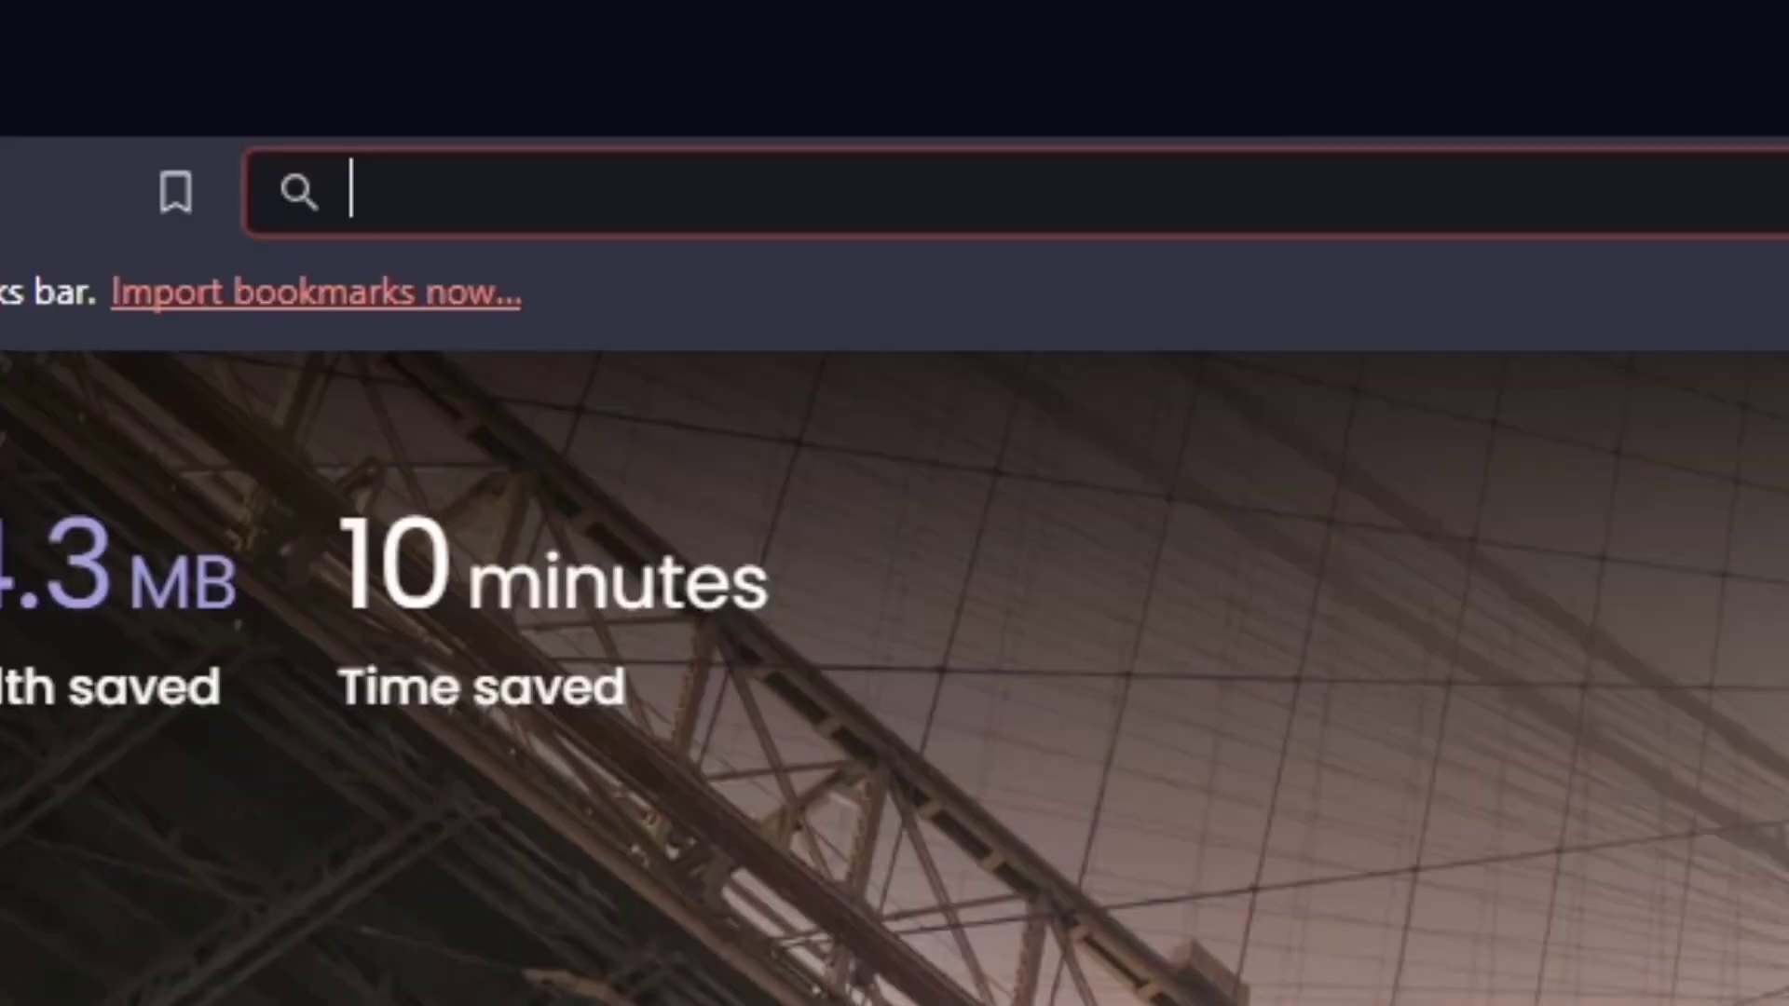
type("rou")
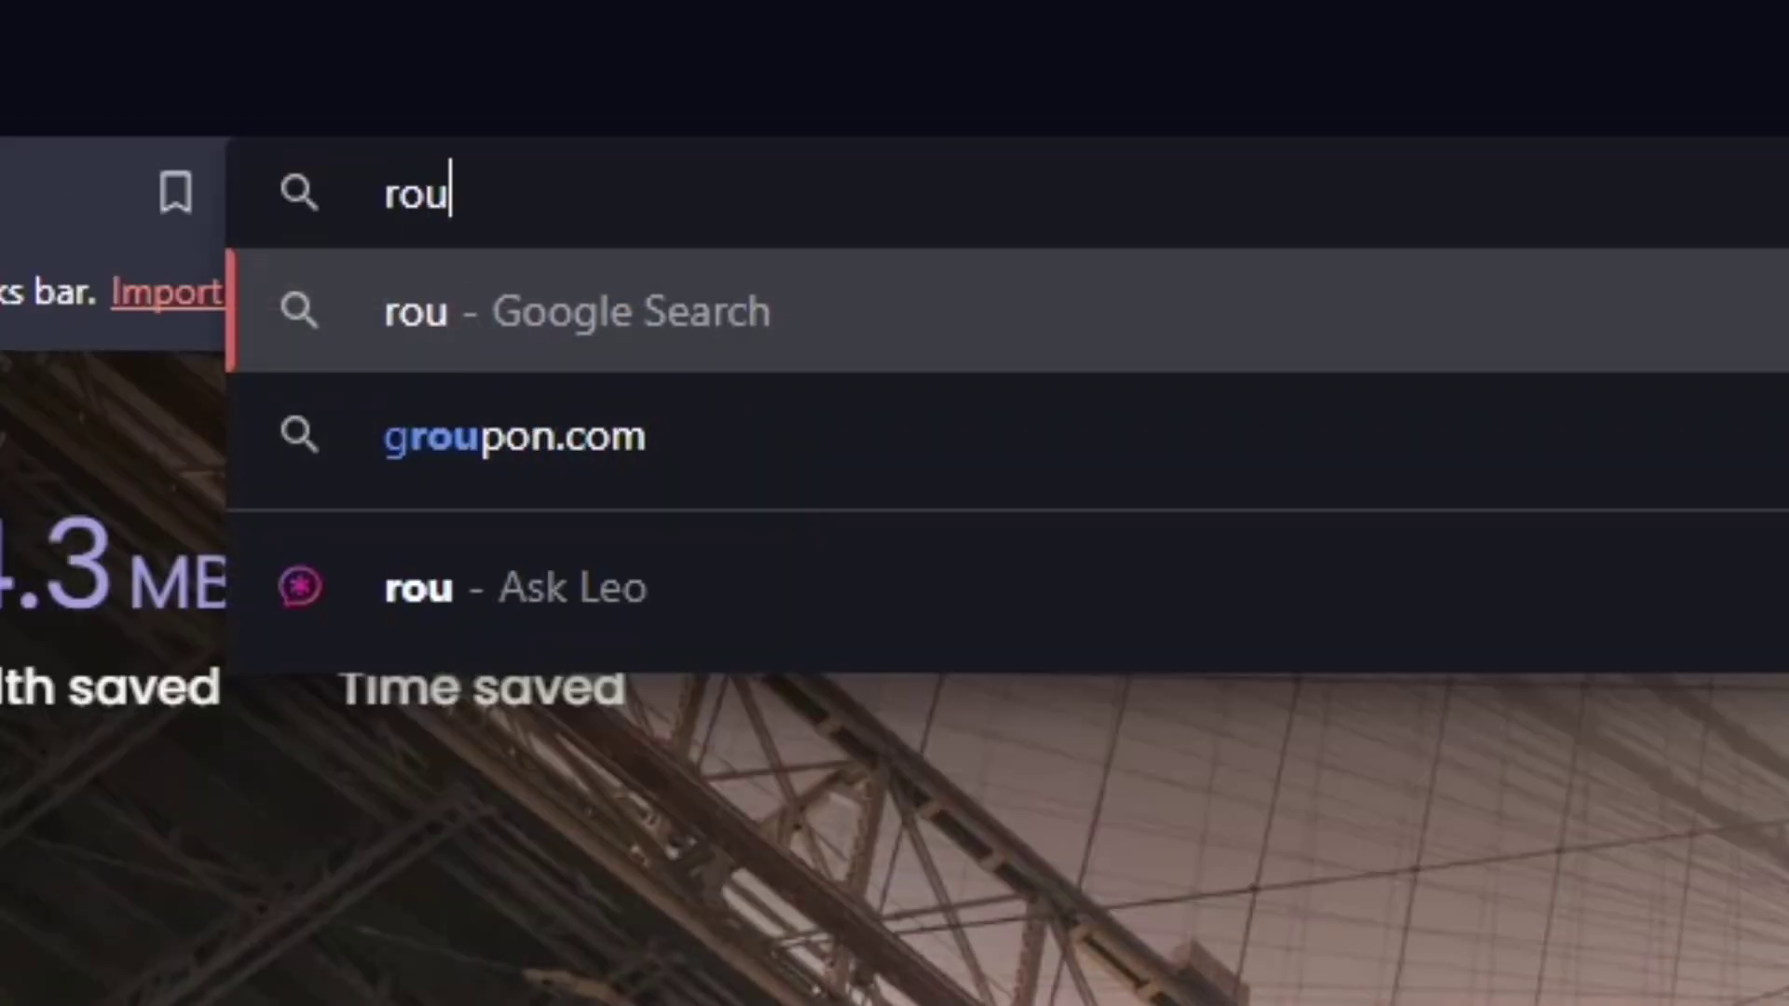
type("terlo")
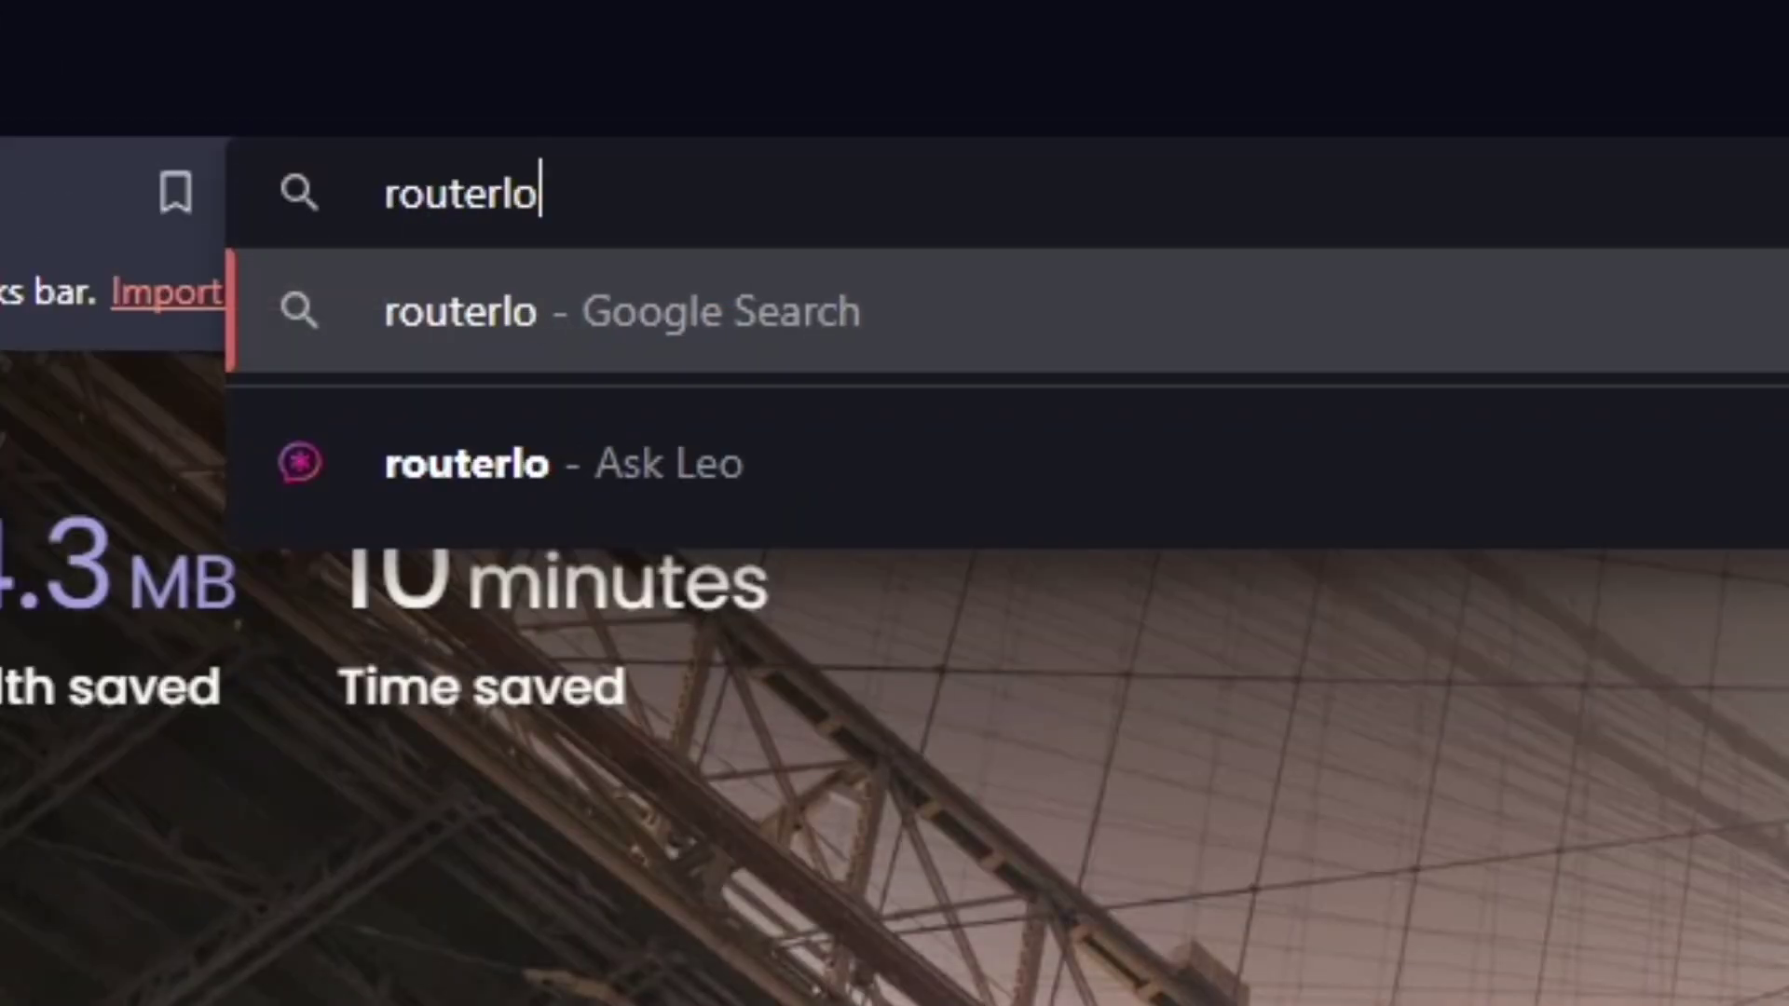
type("gin")
type(".com")
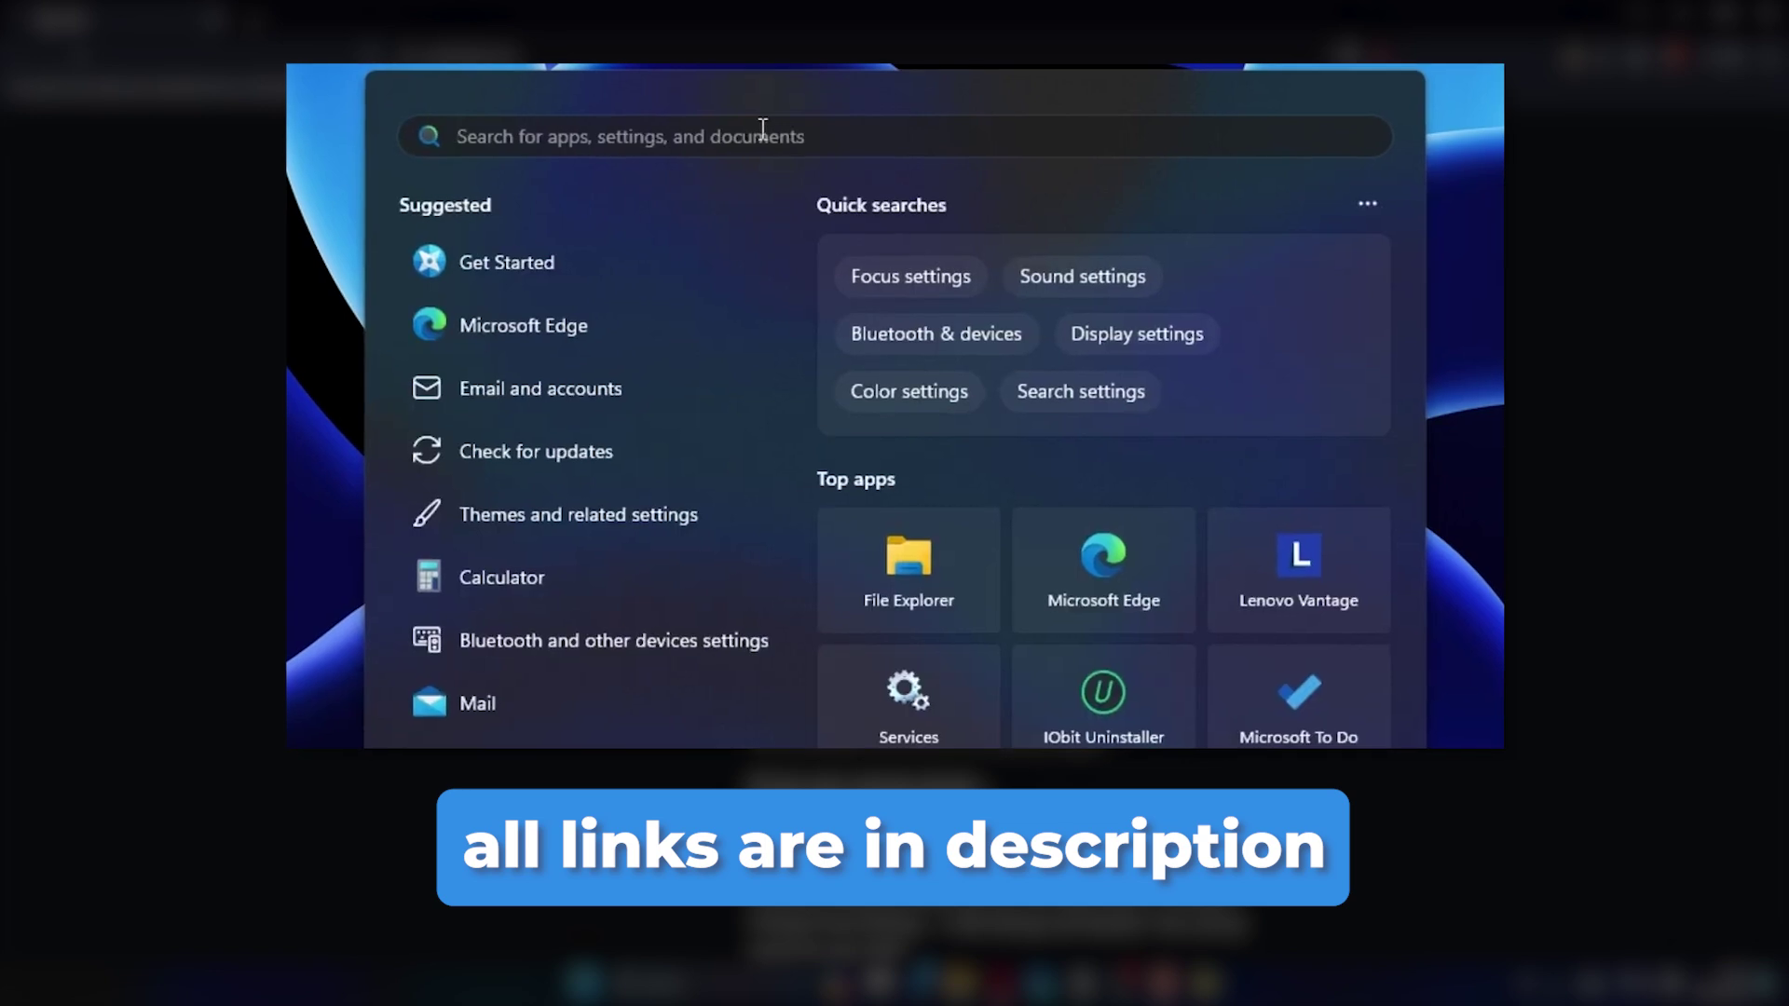
type("cmd")
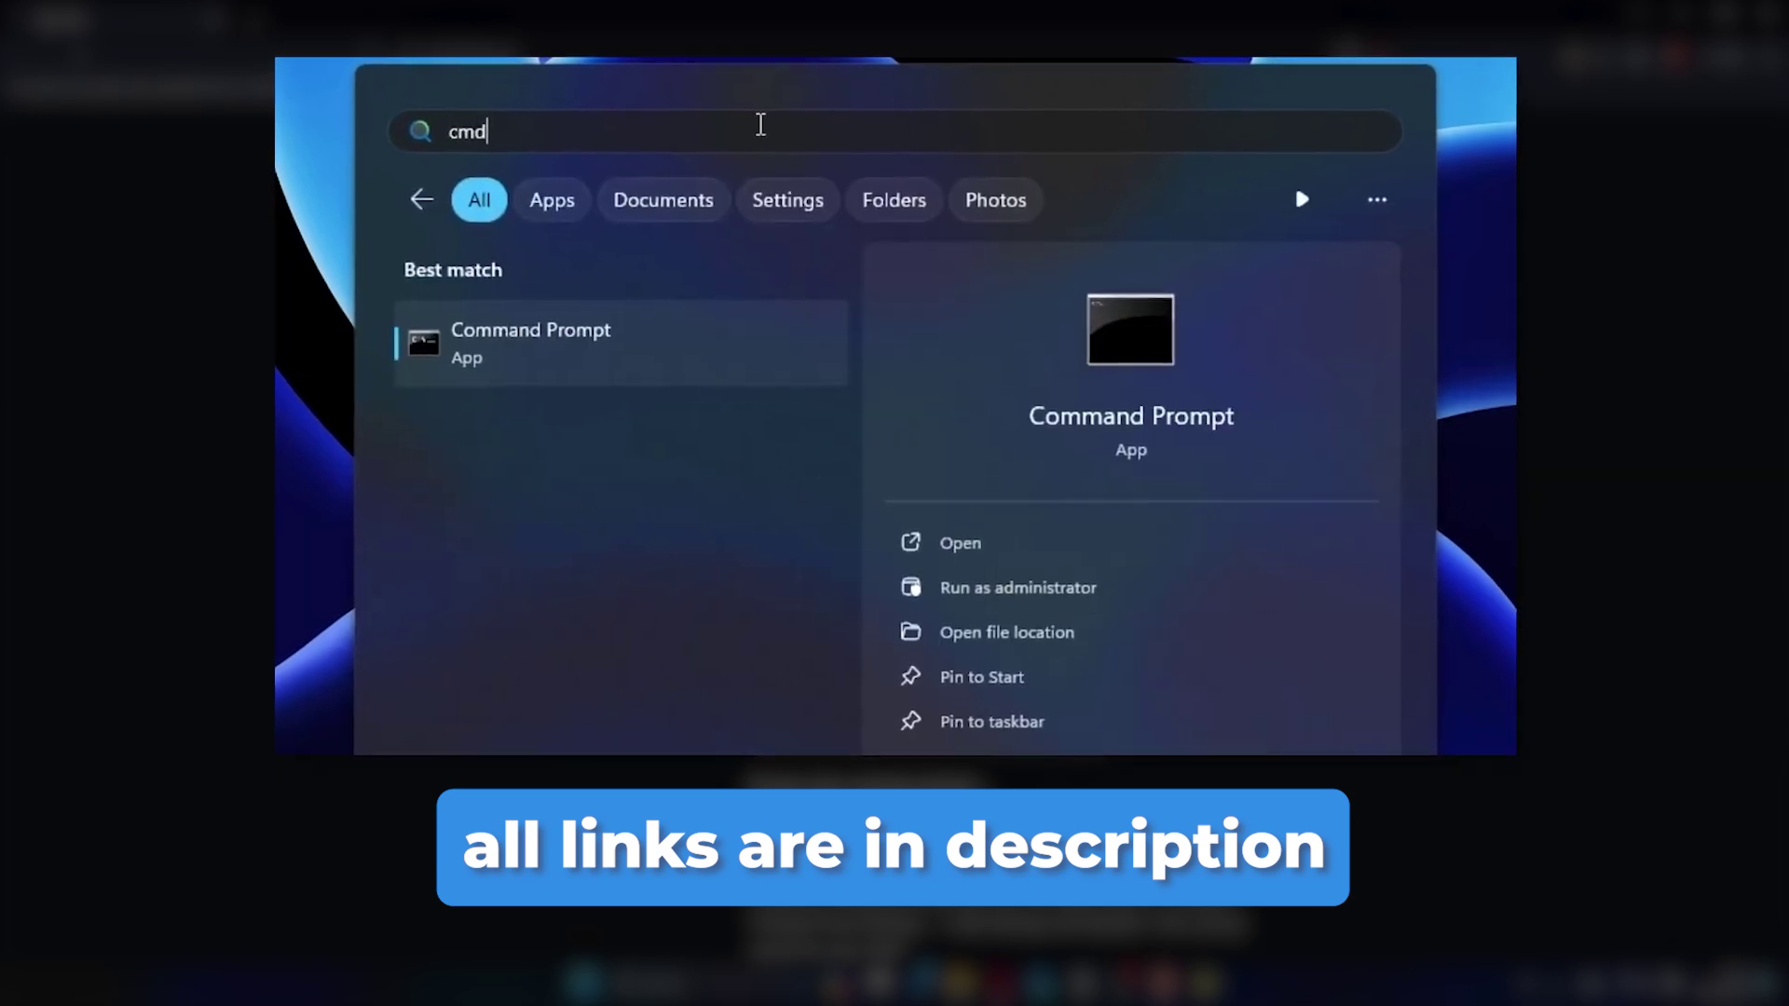
Launch Command Prompt from the Start search results for cmd
left_click(581, 346)
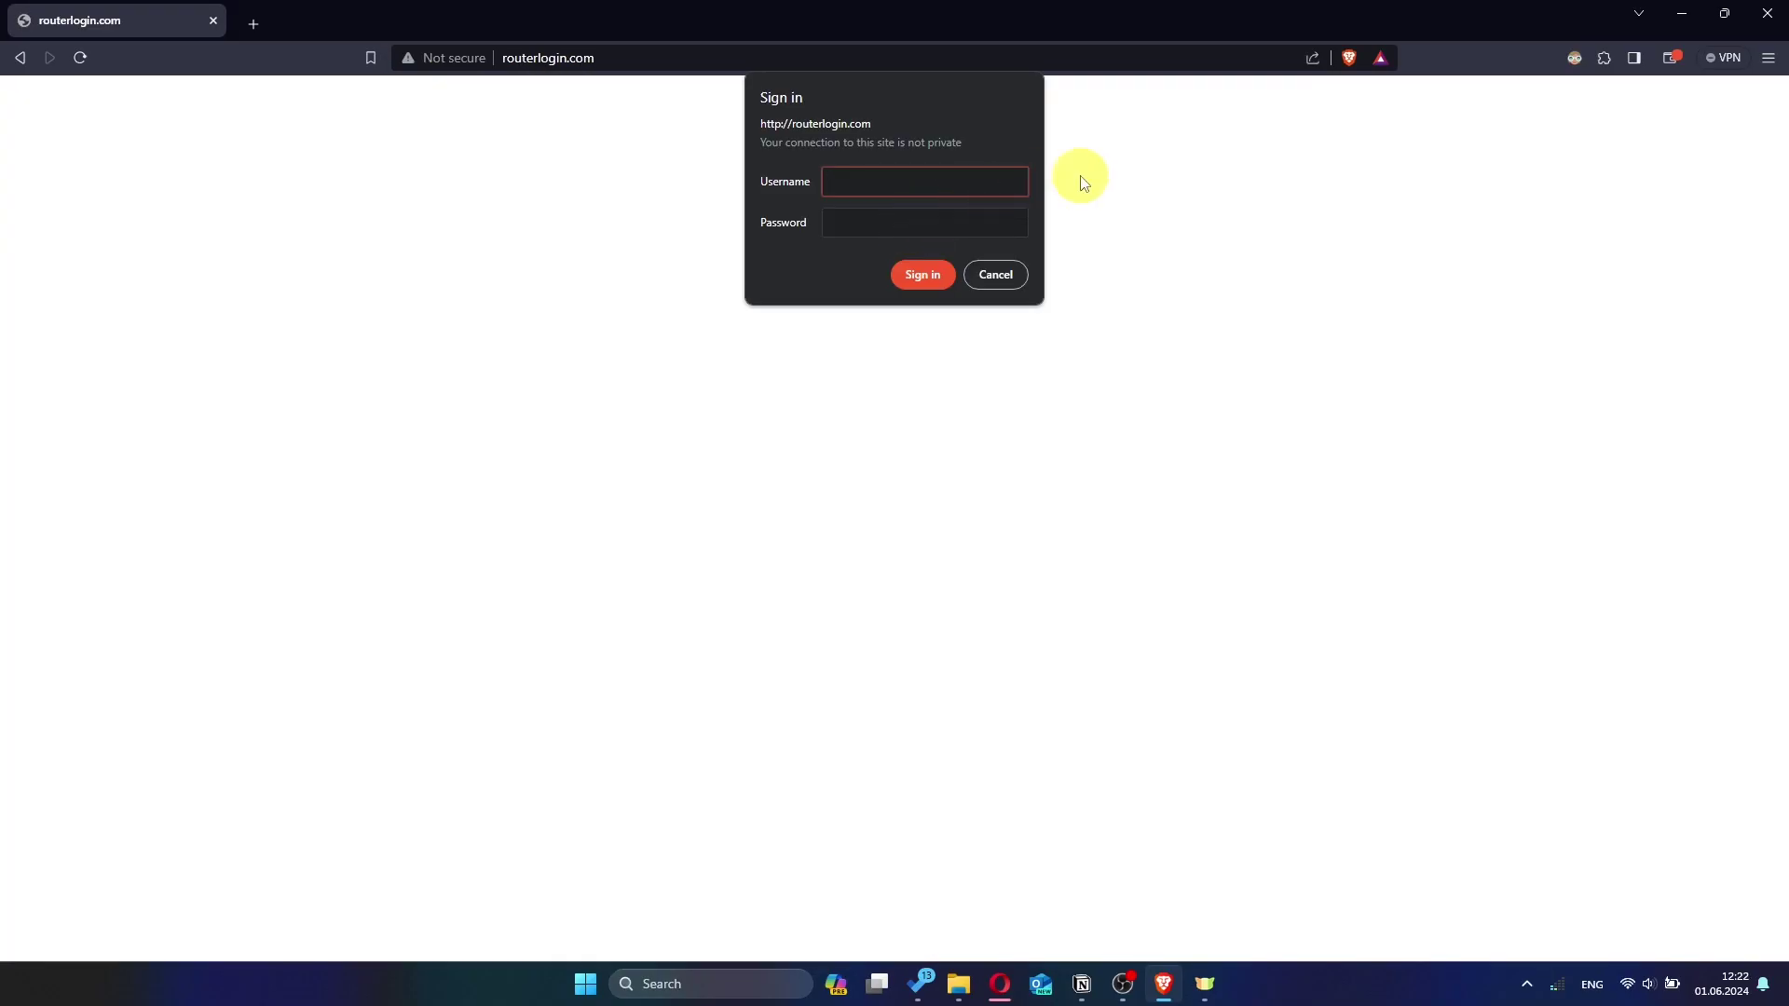
type("admin")
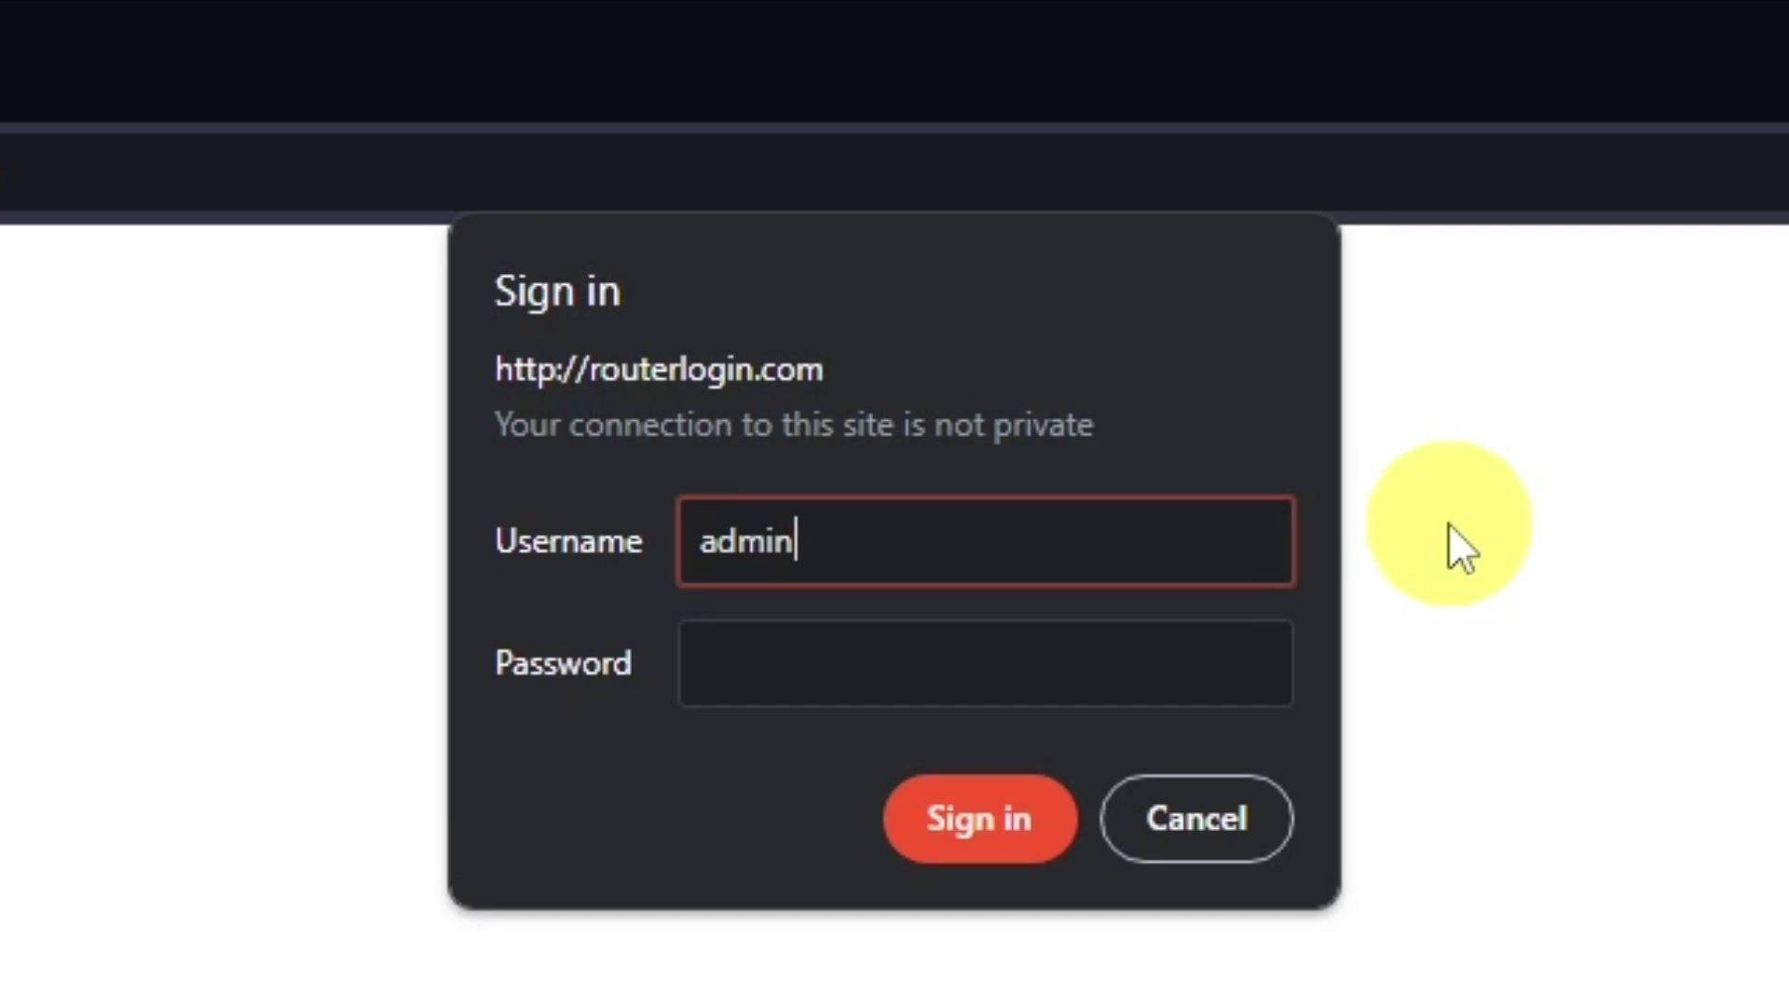
With username admin entered, move to the password field of the router sign-in dialog
left_click(1007, 664)
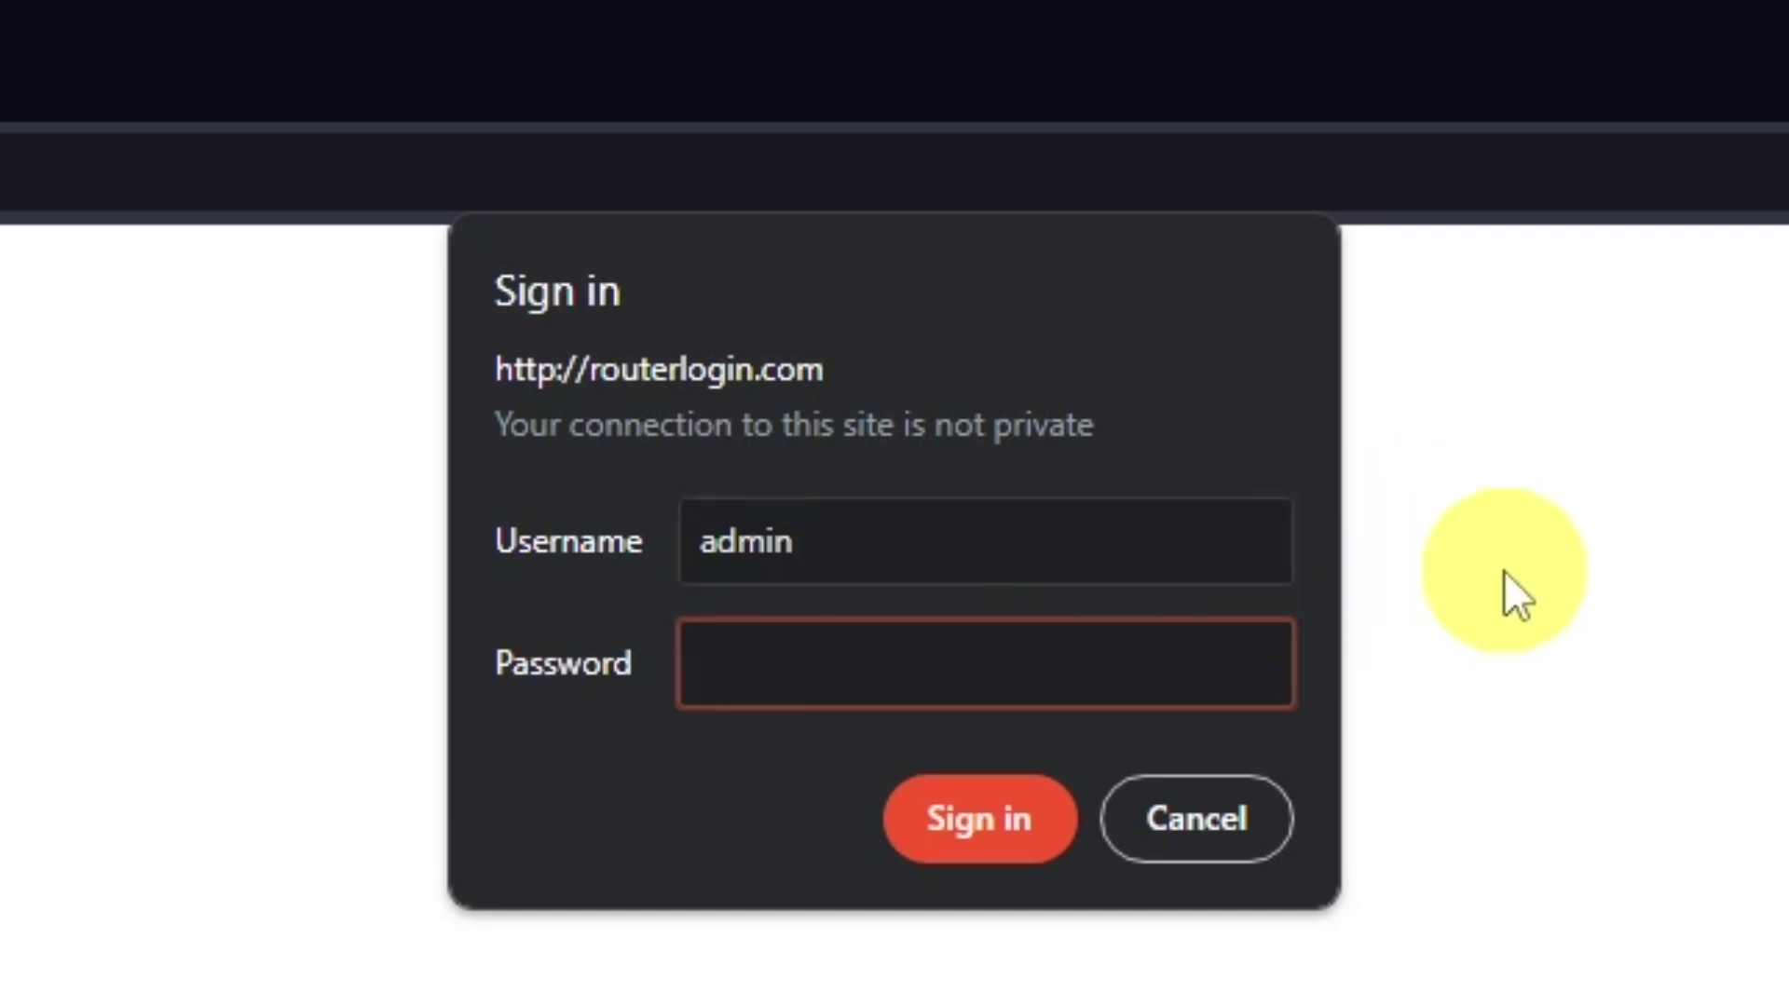
type("pass")
type("w")
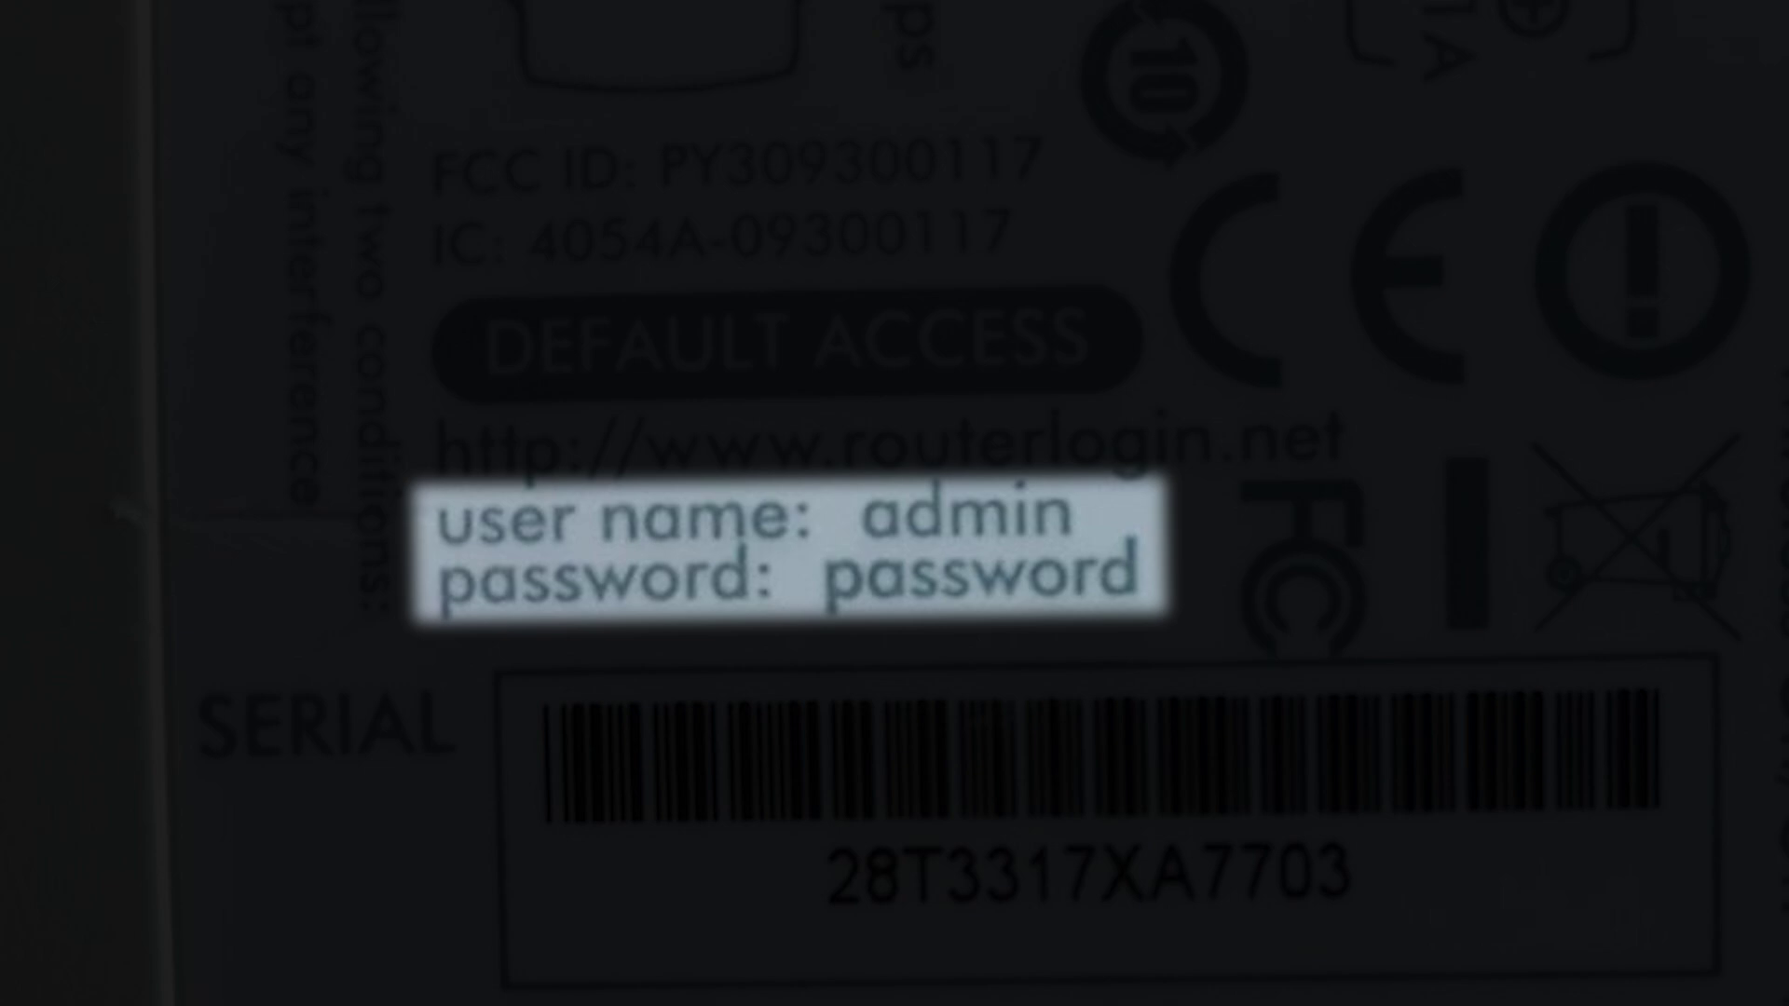
type("o")
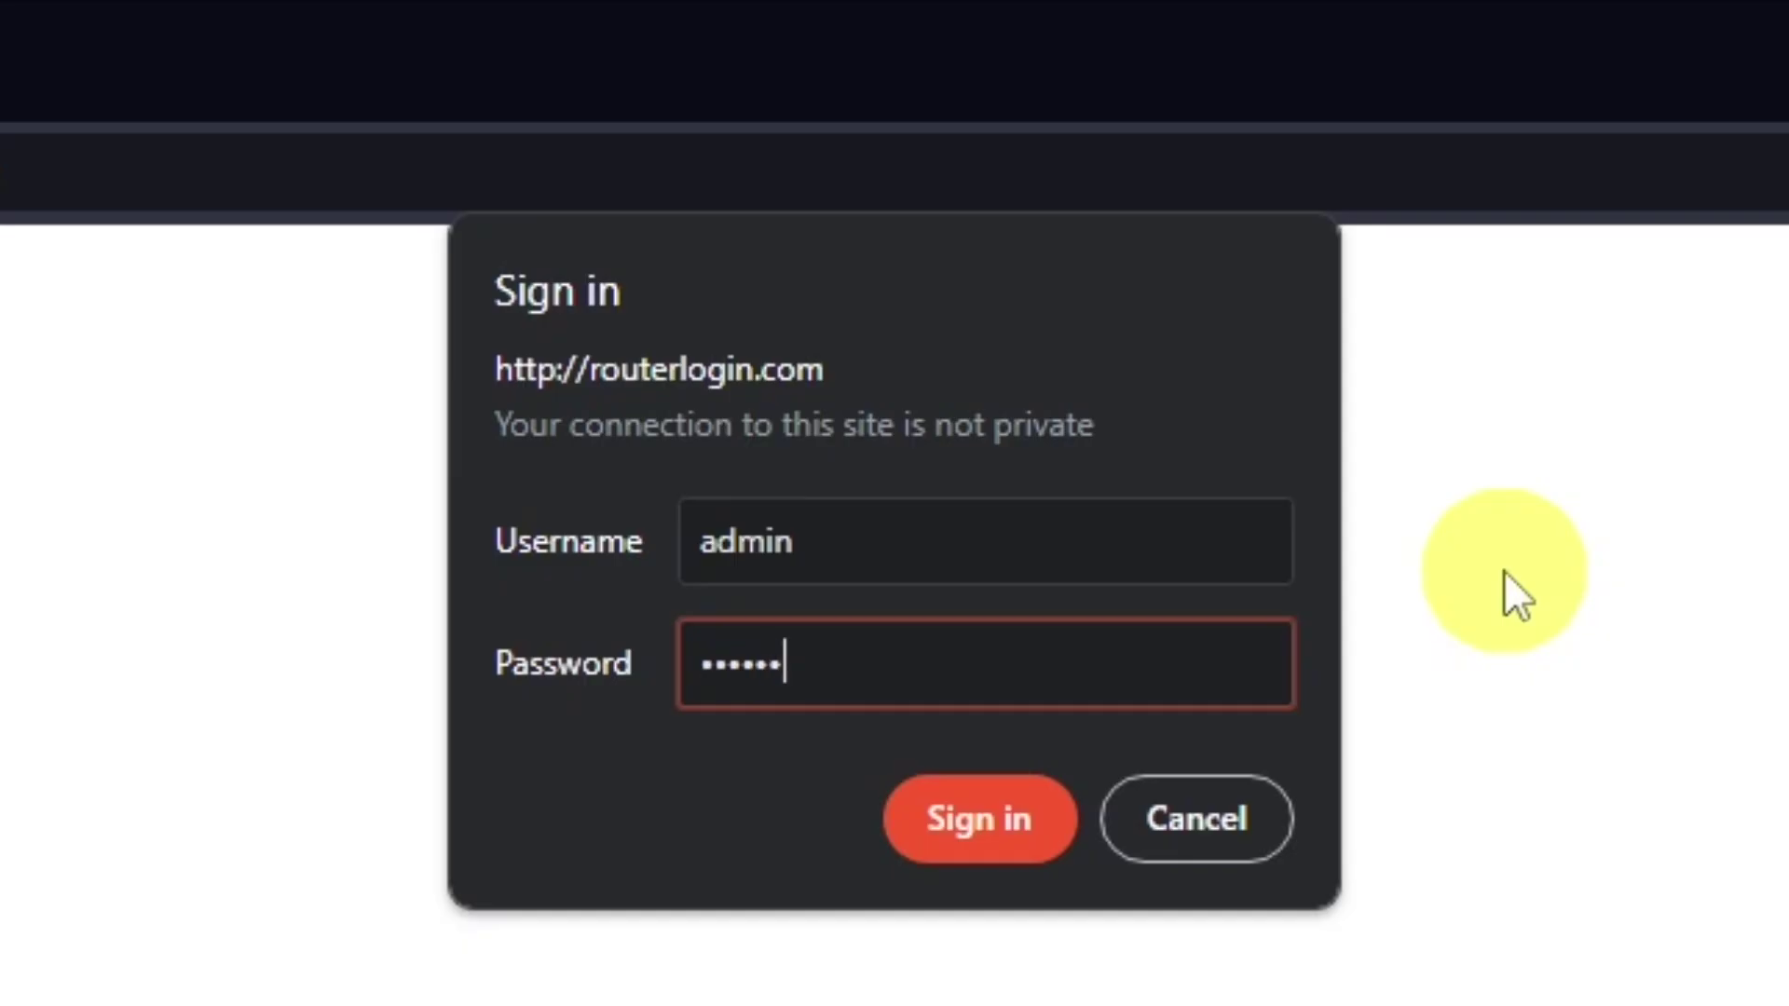
type("rd")
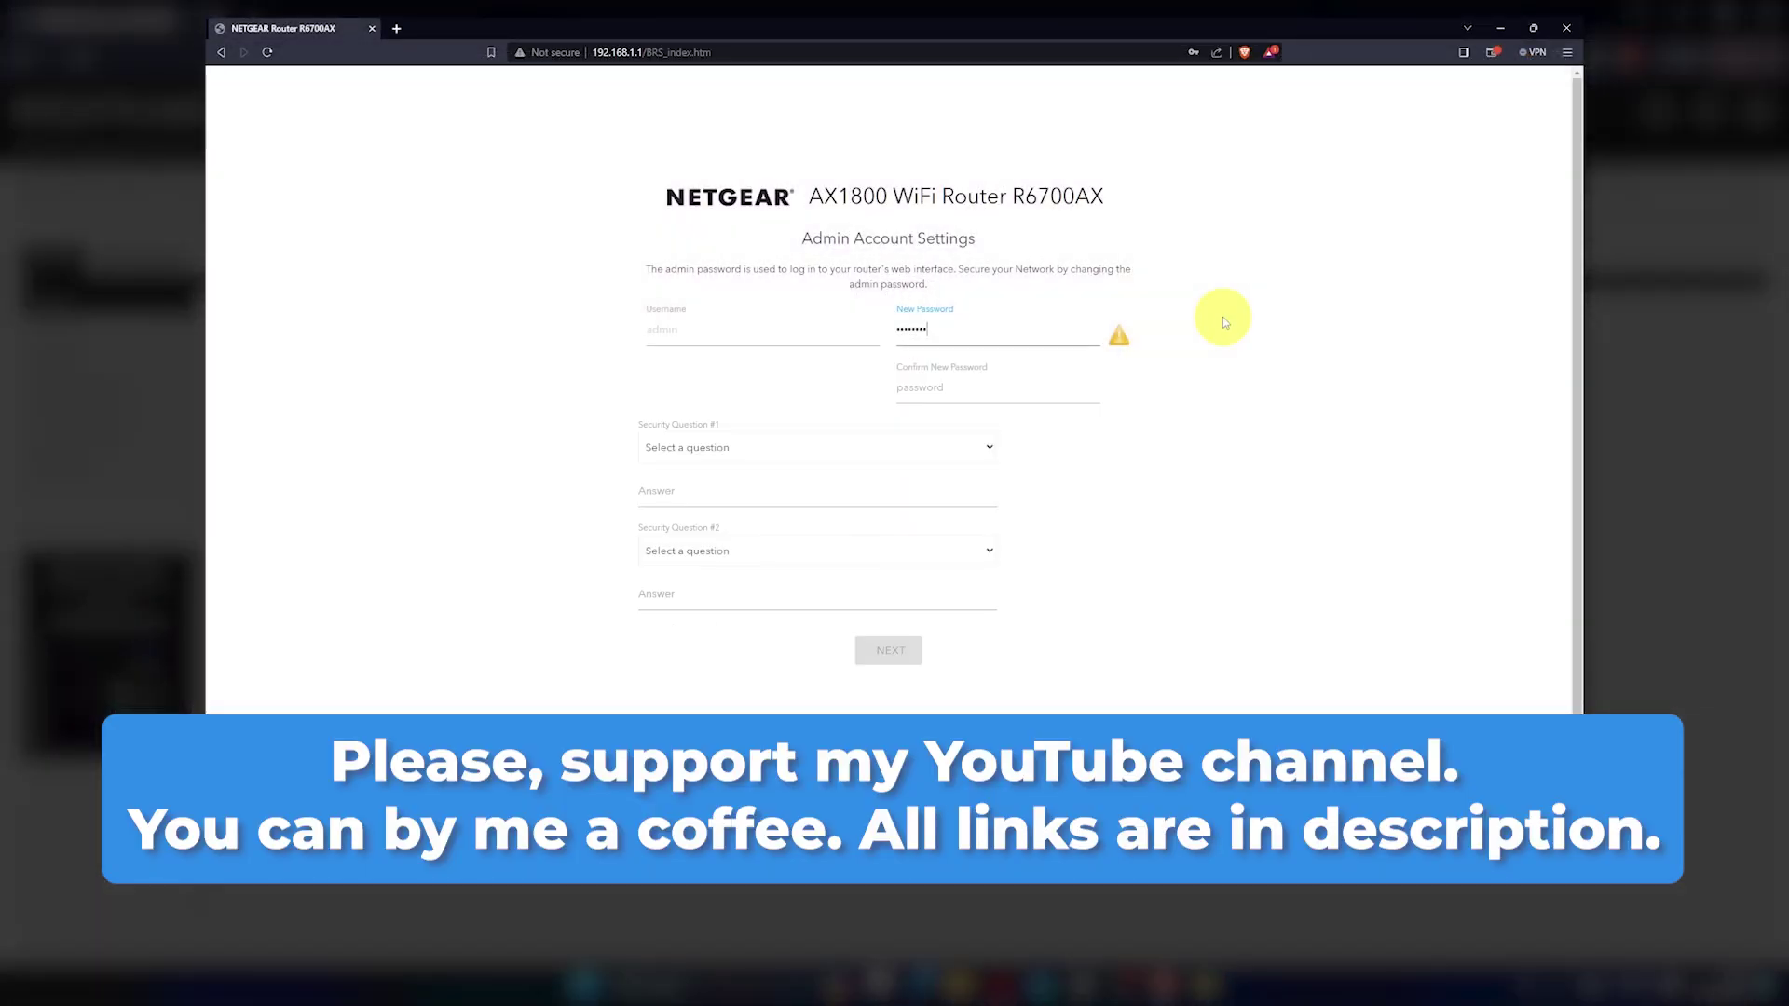
type("••")
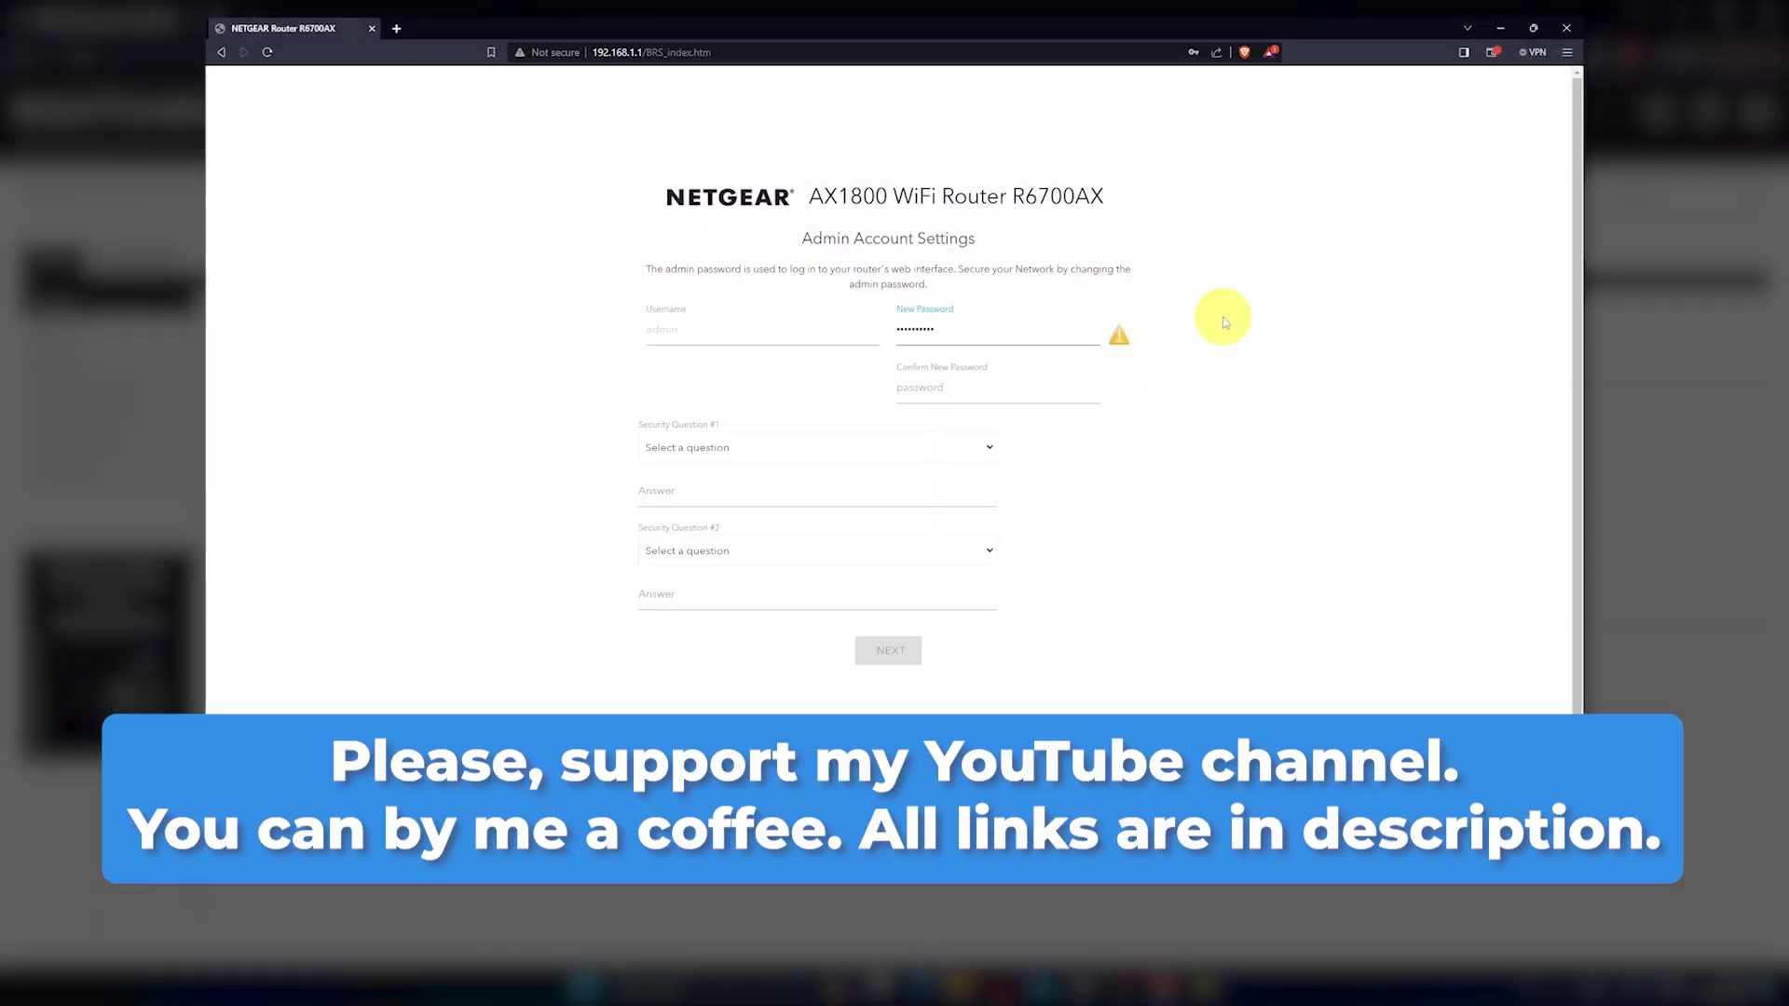
type("•")
Confirm the new admin password and select the first-NETGEAR-product question as Security Question #1
left_click(1059, 389)
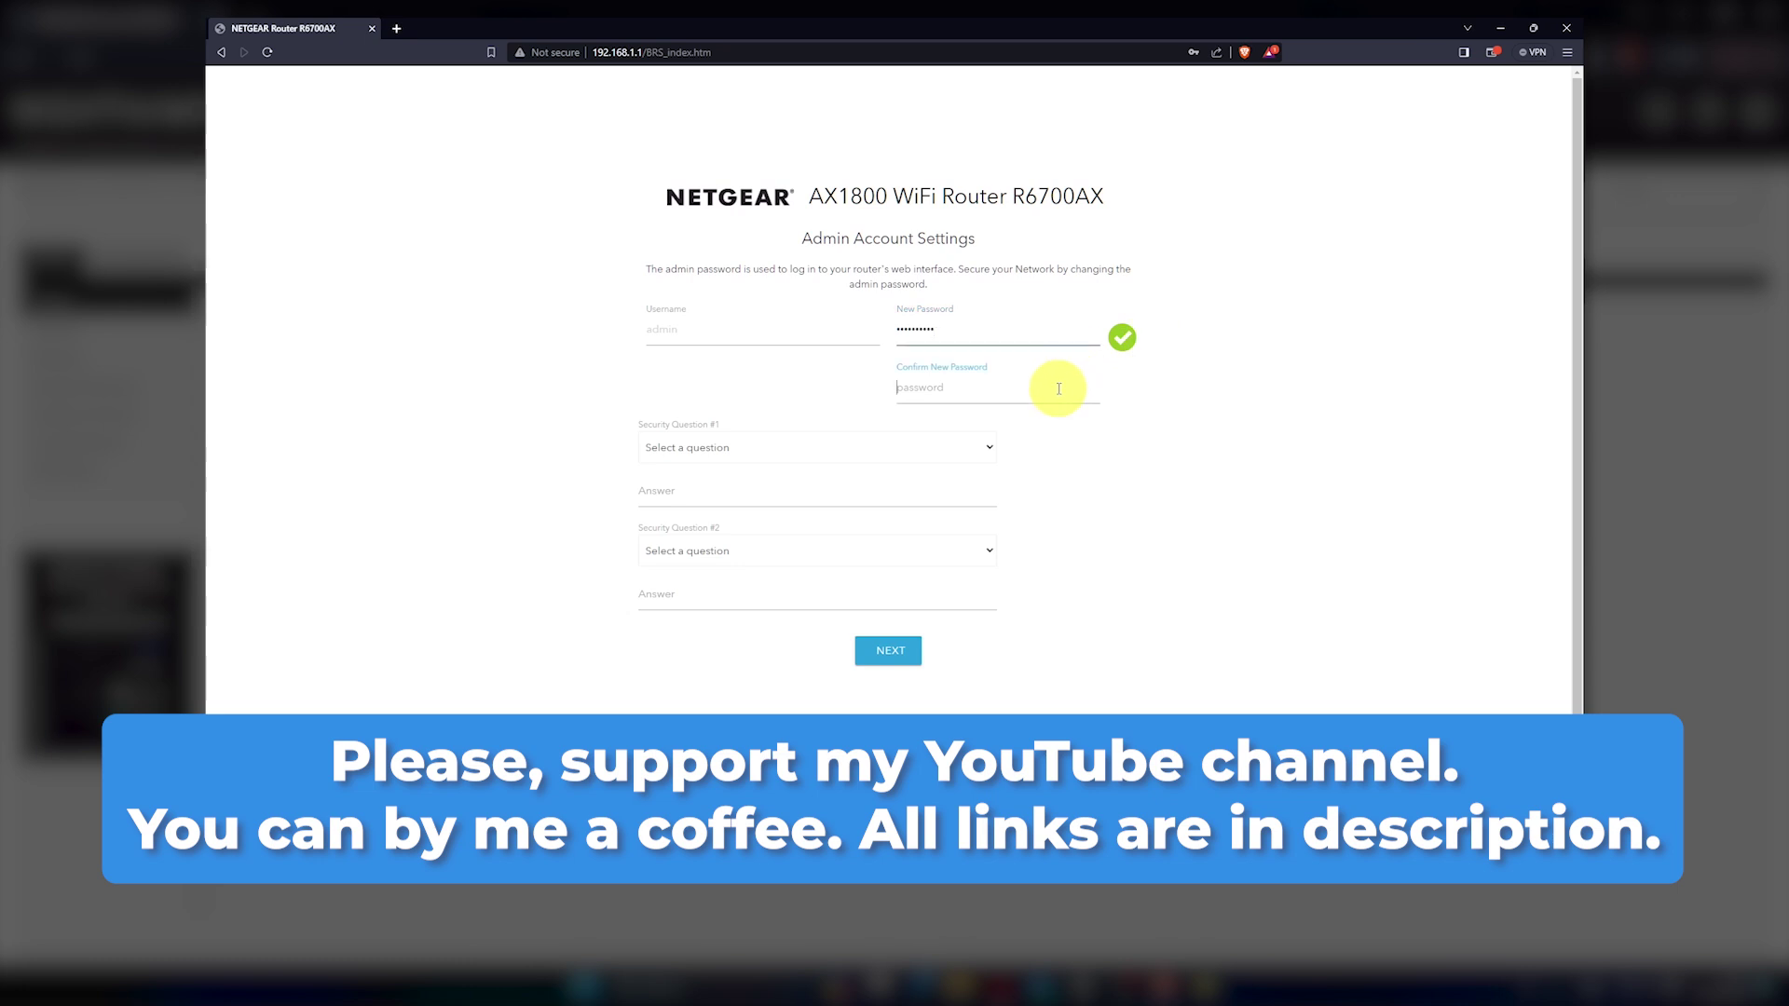
type("••")
left_click(991, 448)
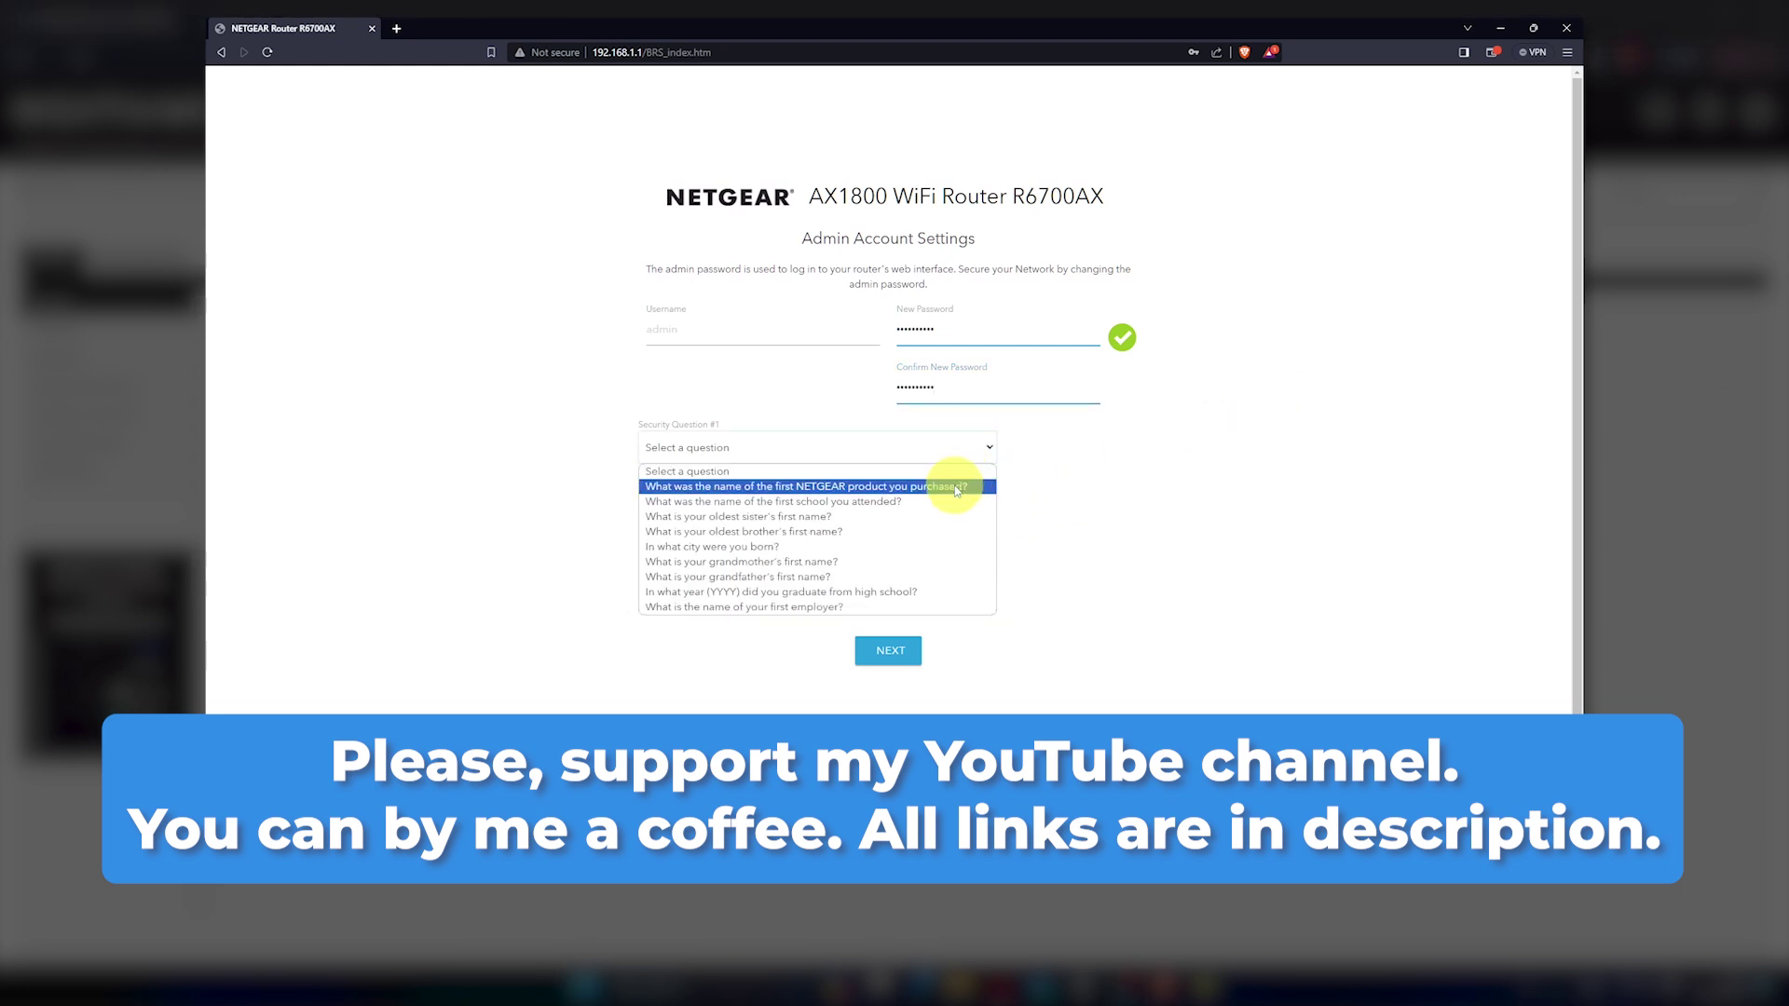
left_click(818, 487)
left_click(918, 495)
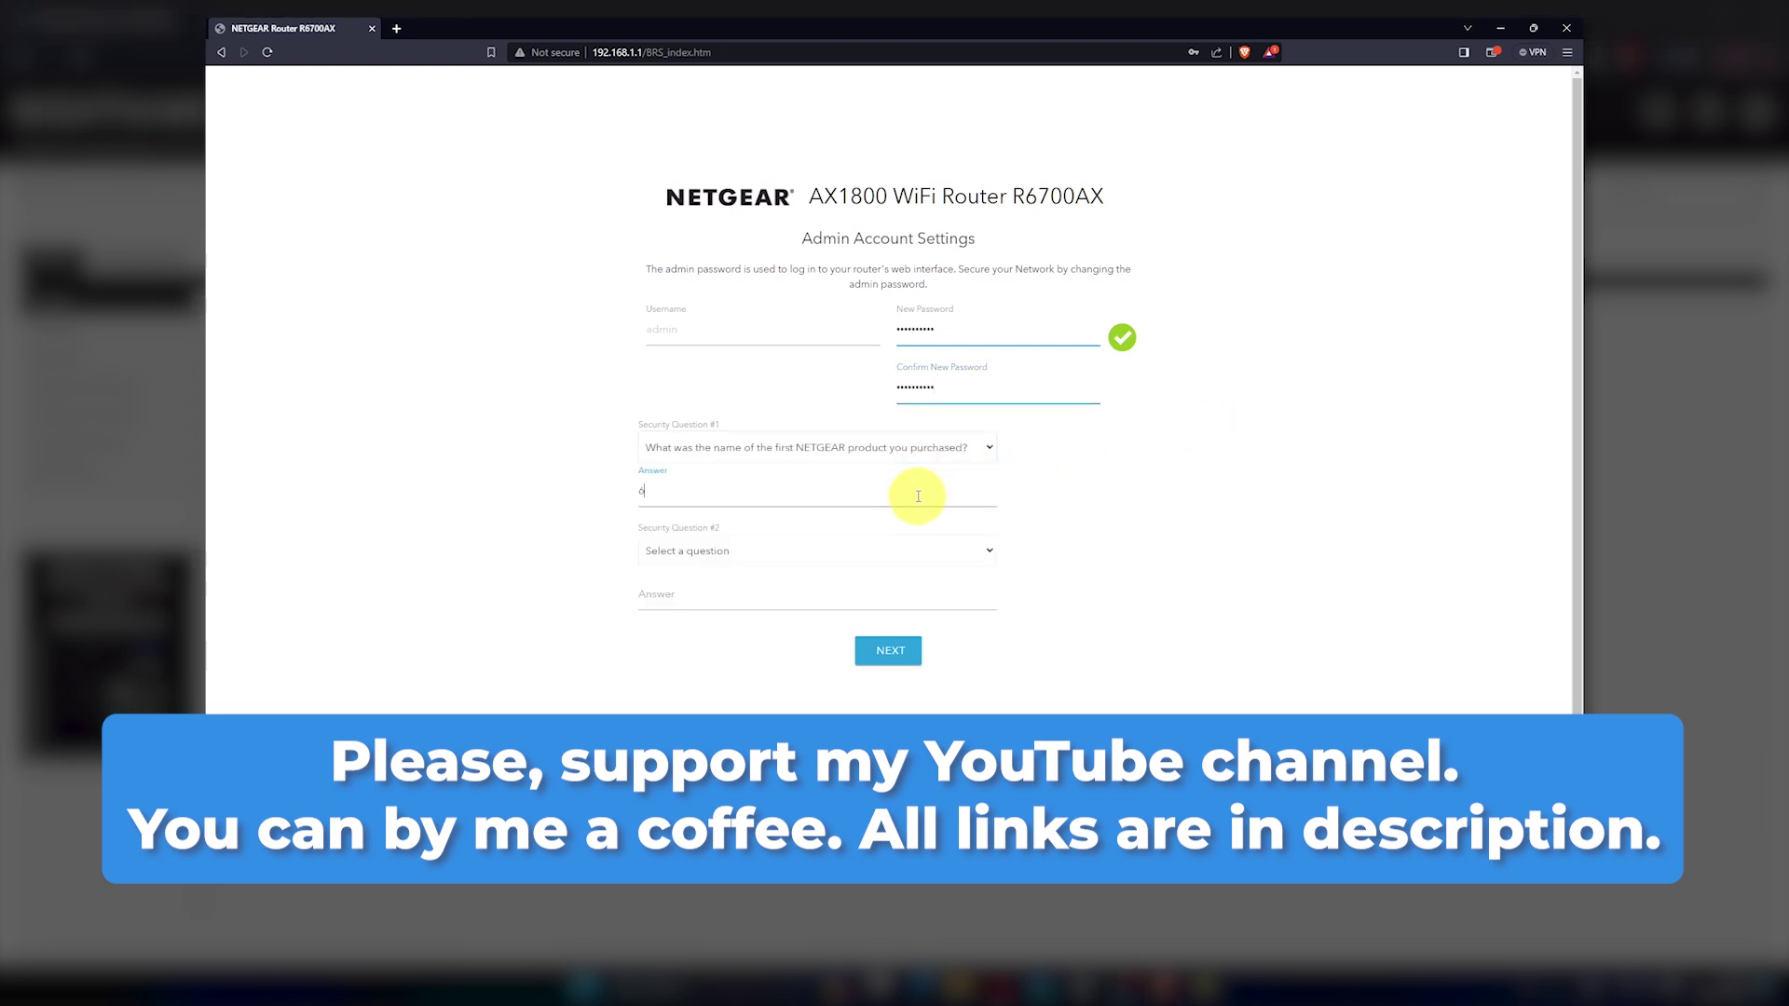